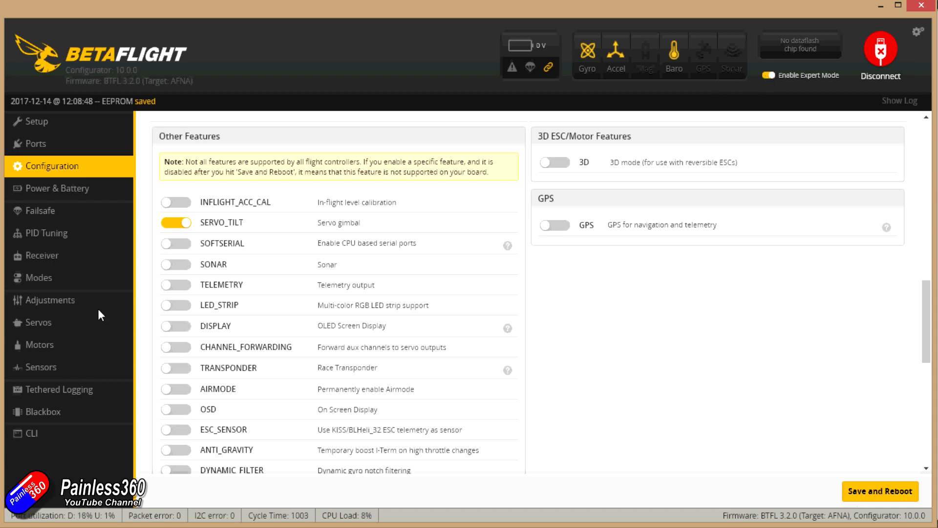
Step: Switch Expert Mode off and back on, and open the servo settings
left_click(769, 78)
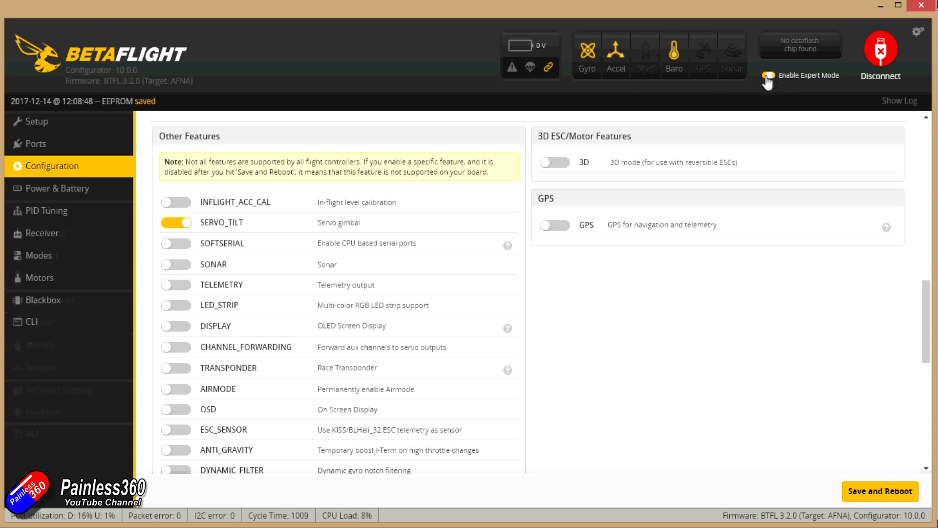
left_click(772, 77)
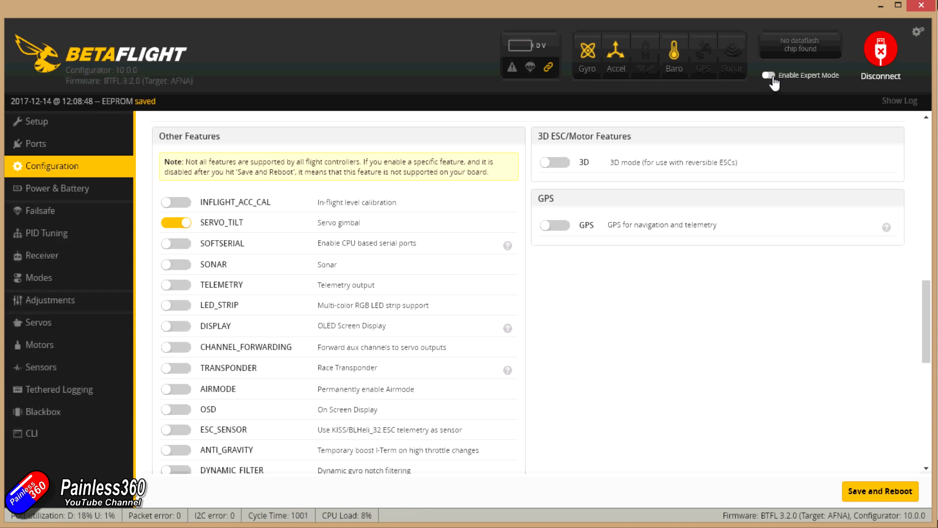
left_click(44, 323)
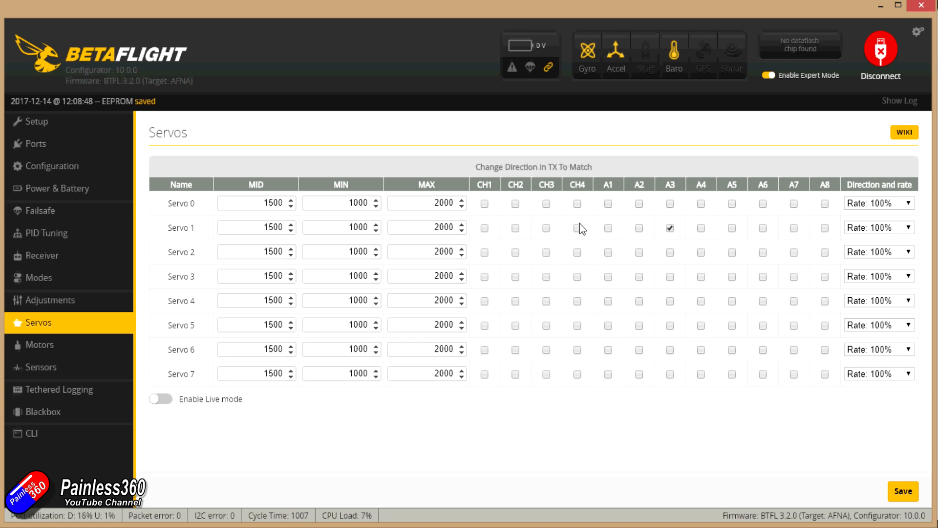
Step: Check the receiver channels, the servo channel assignments and the motor and servo outputs
left_click(81, 262)
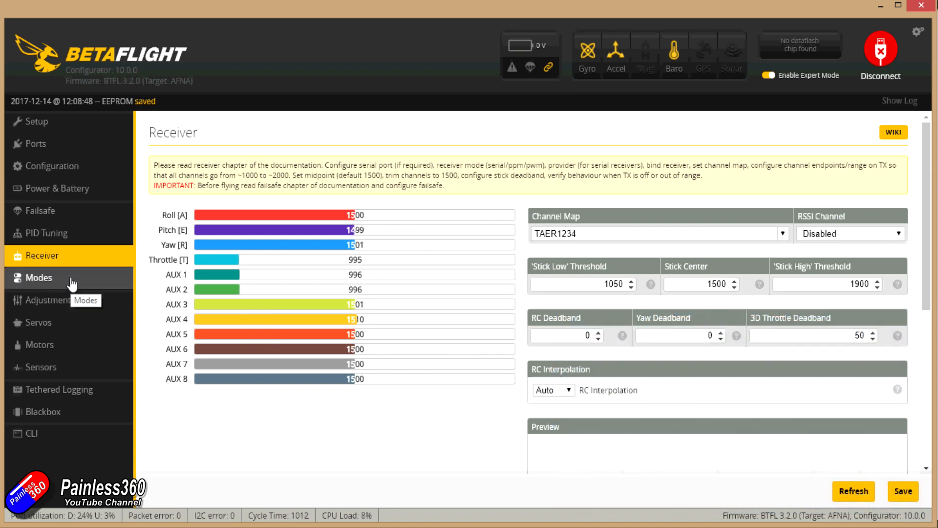
left_click(72, 323)
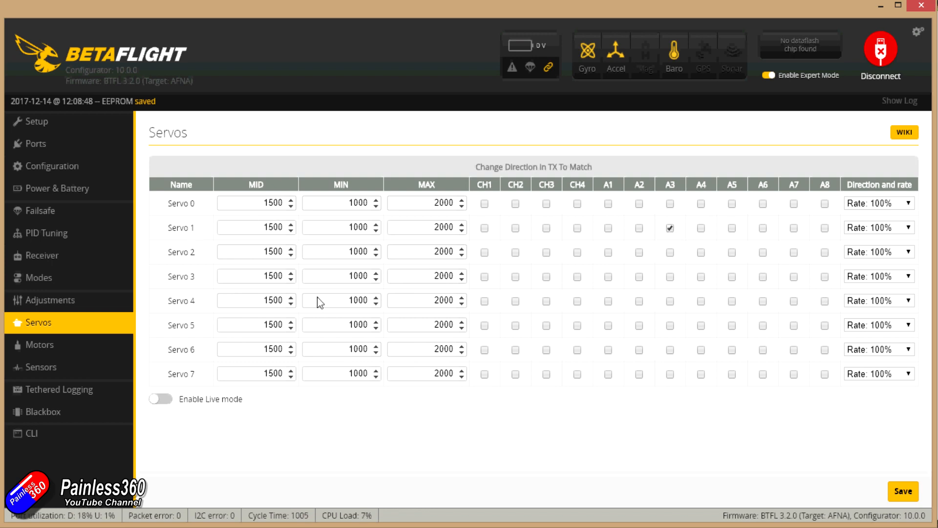
left_click(88, 348)
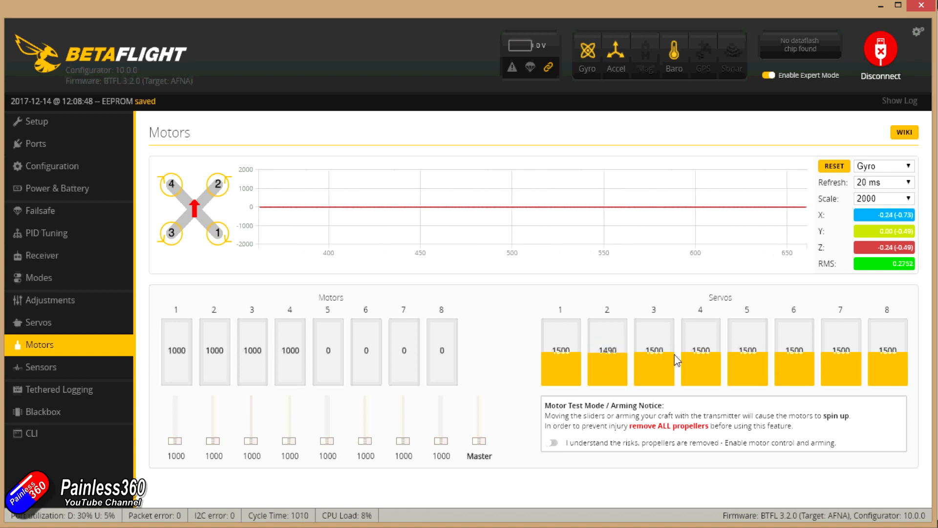
Step: List the board's pin assignments in the CLI with the resource command and read through them
left_click(83, 438)
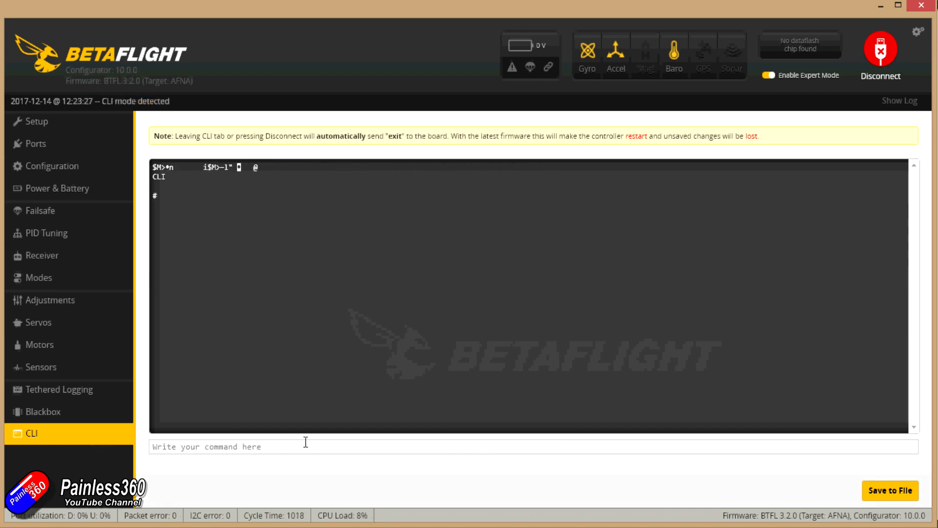
type("resource")
key("Return")
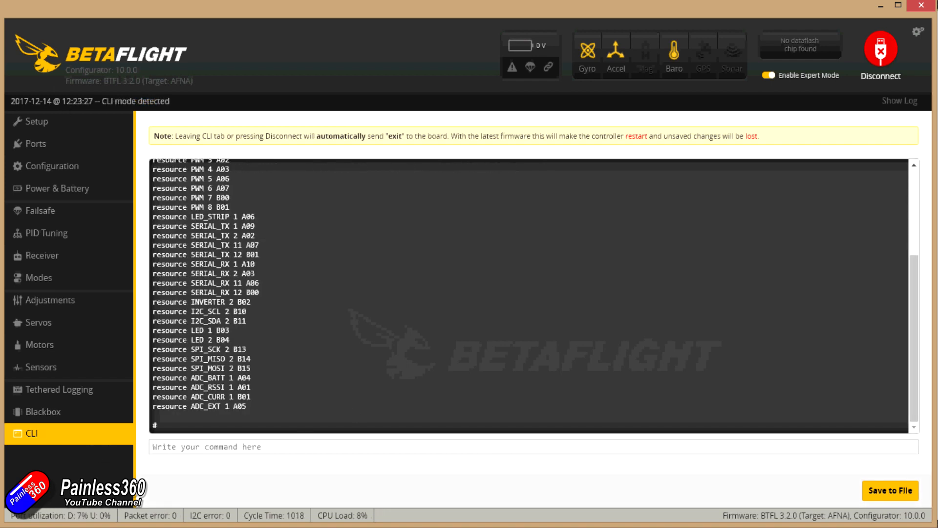
scroll(317, 375, "up", 3)
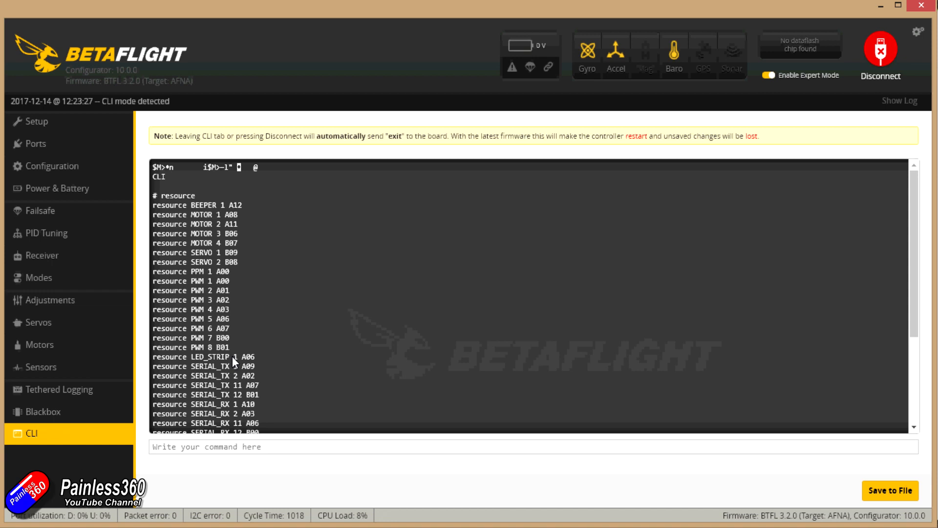
scroll(297, 348, "down", 3)
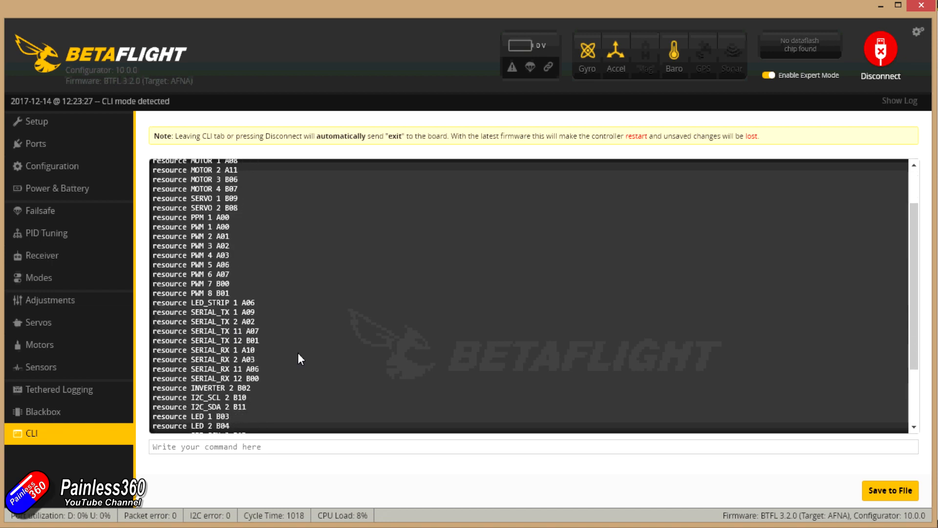
scroll(288, 352, "down", 2)
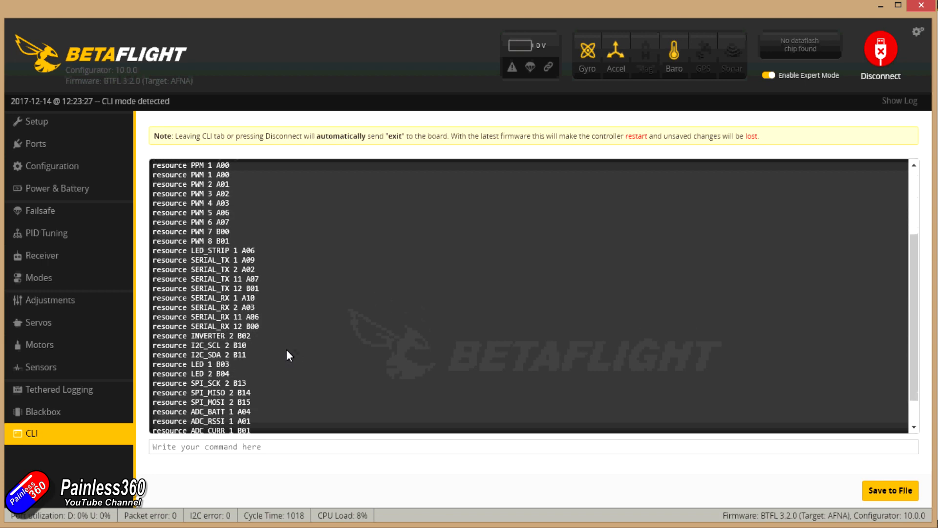
scroll(283, 349, "up", 5)
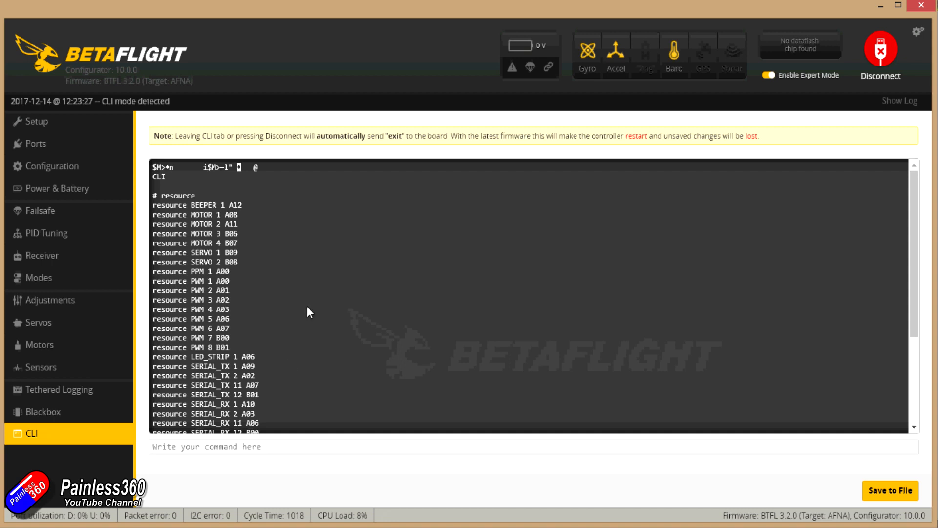
Step: Free the pin of servo 1 with the CLI command "resource SERVO 1 NONE"
scroll(266, 278, "down", 1)
left_click_drag(248, 254, 154, 248)
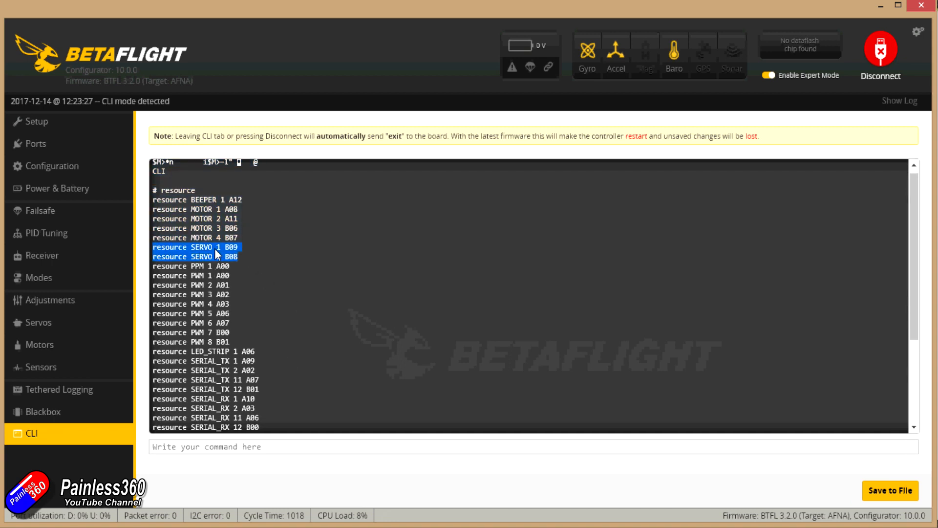
left_click(240, 246)
left_click_drag(237, 247, 152, 252)
key("ctrl+c")
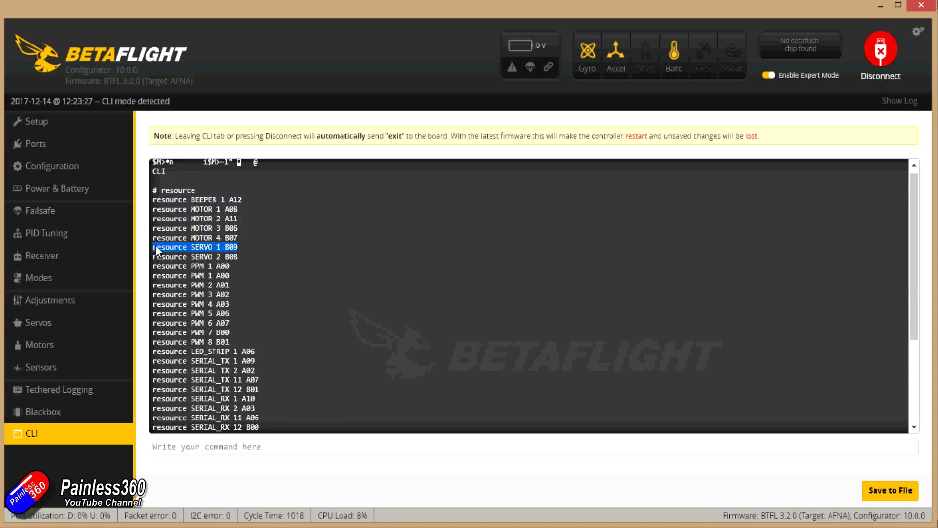
left_click(307, 450)
key("ctrl+v")
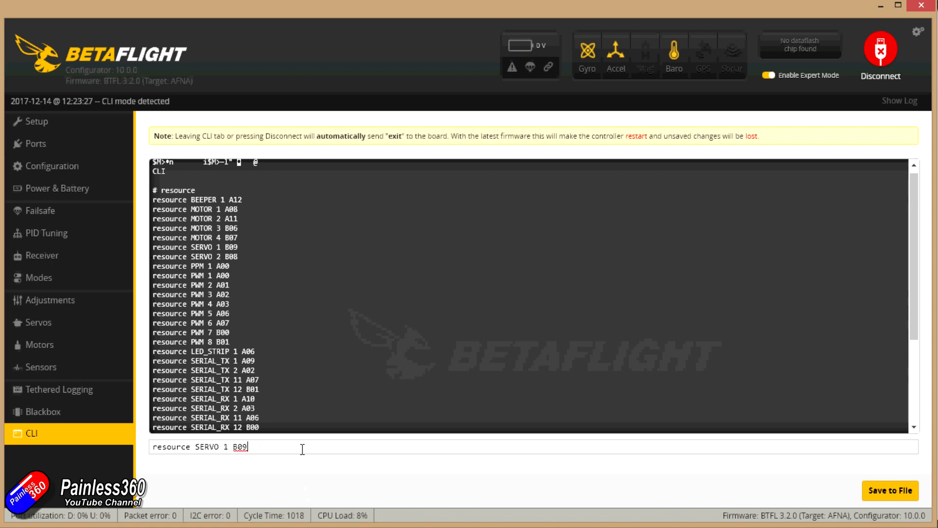
key("BackSpace")
key("BackSpace")
key("BackSpace")
type("NONE")
key("Return")
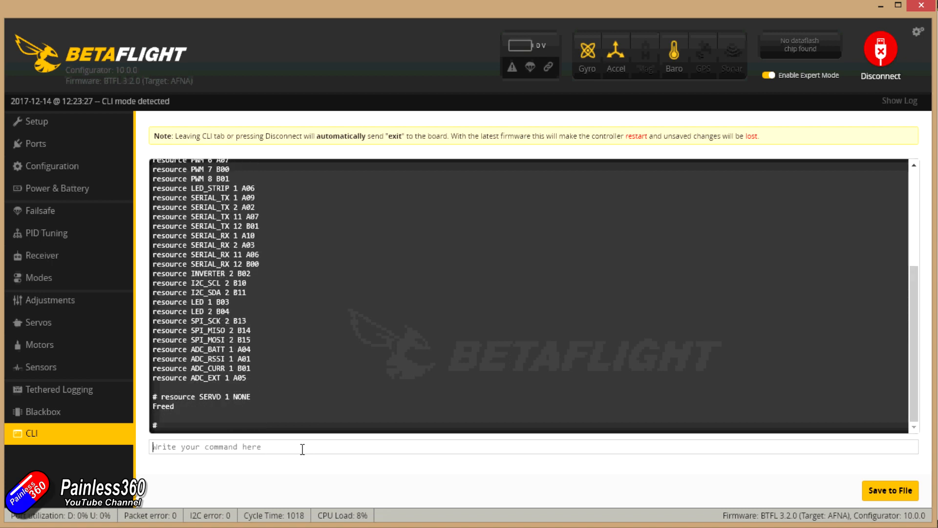
Step: Assign pin B09 to motor 5 with the CLI command "resource MOTOR 5 B09"
scroll(253, 370, "up", 5)
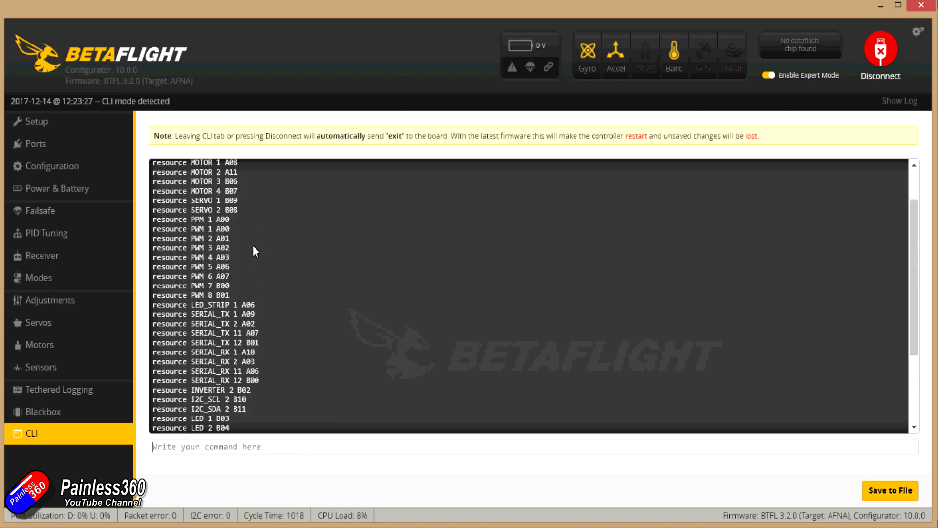
left_click_drag(243, 238, 154, 238)
key("ctrl+c")
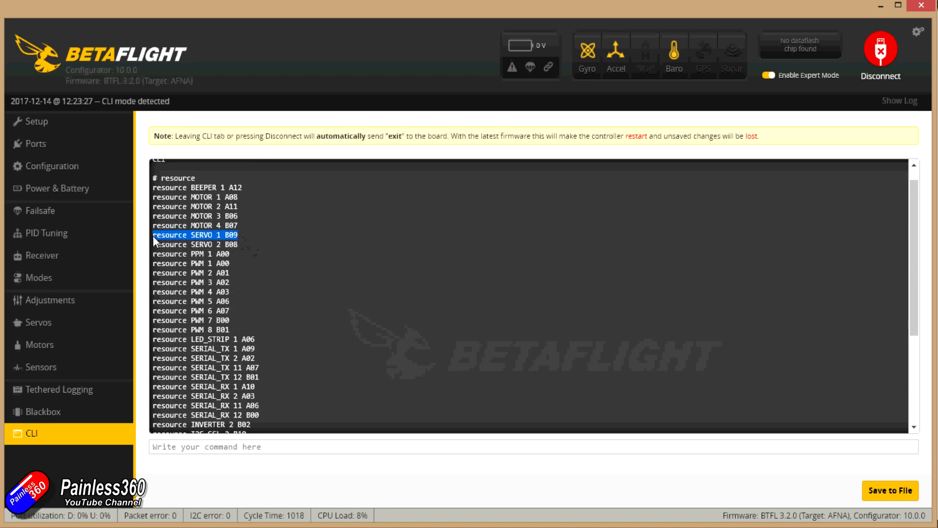
left_click(278, 447)
key("ctrl+v")
left_click(227, 446)
key("BackSpace")
type("5")
key("Left")
key("Left")
key("BackSpace")
key("BackSpace")
key("BackSpace")
key("BackSpace")
key("BackSpace")
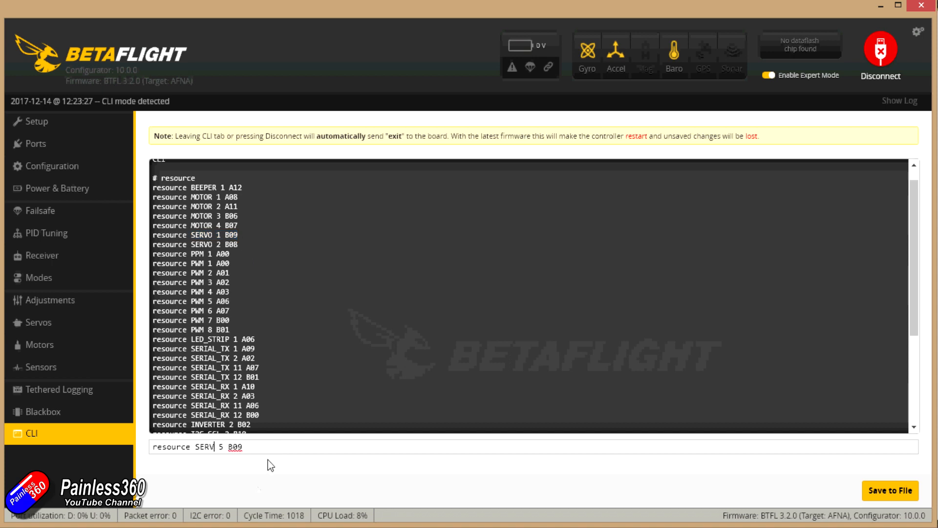
type("MOTOR")
key("Return")
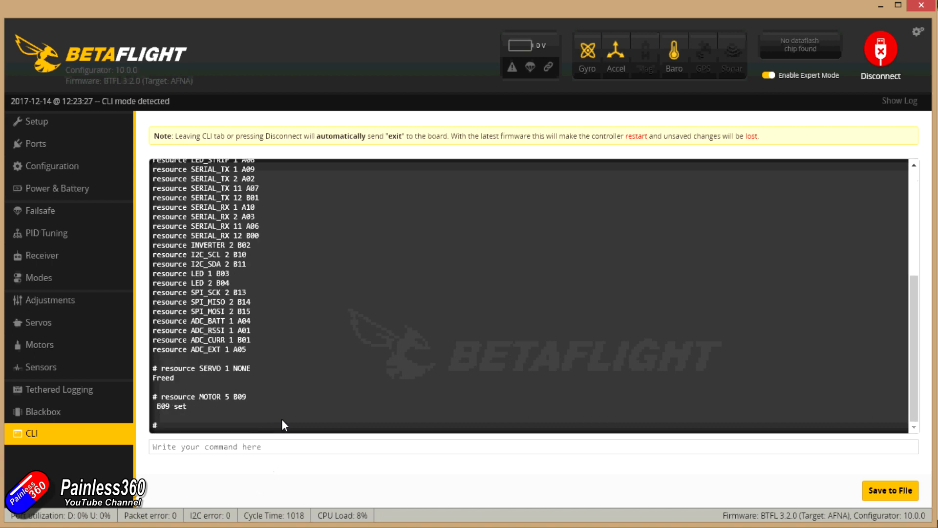
Step: Free the pin of servo 2 with the CLI command "resource SERVO 2 NONE"
scroll(279, 401, "up", 5)
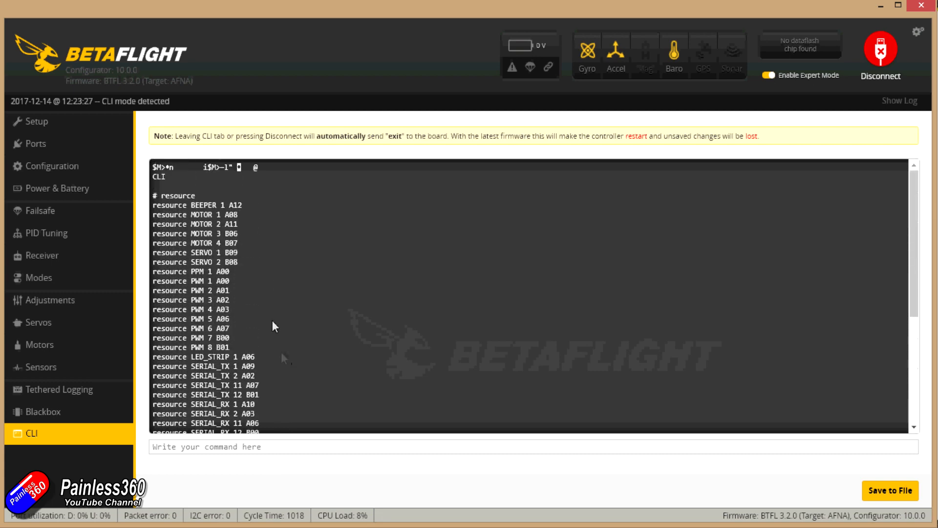
left_click_drag(208, 261, 154, 263)
key("ctrl+c")
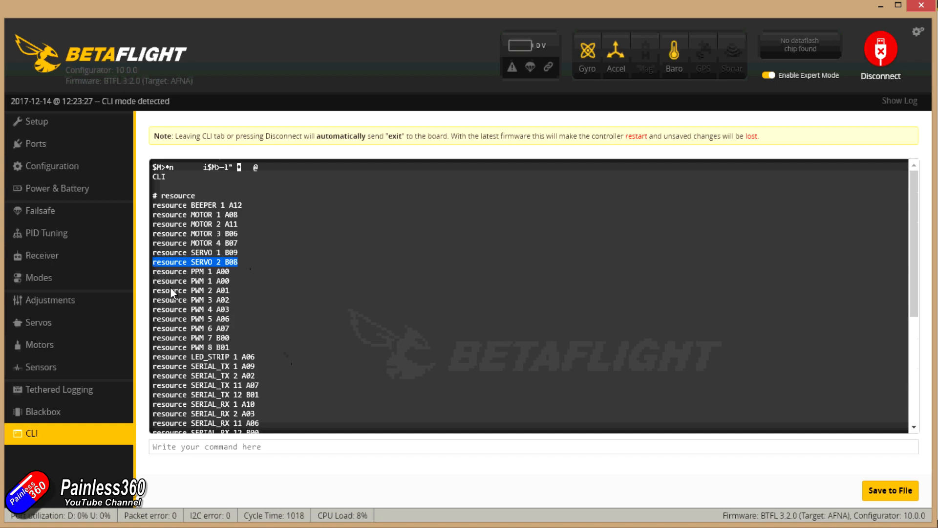
left_click(247, 451)
key("ctrl+v")
double_click(242, 447)
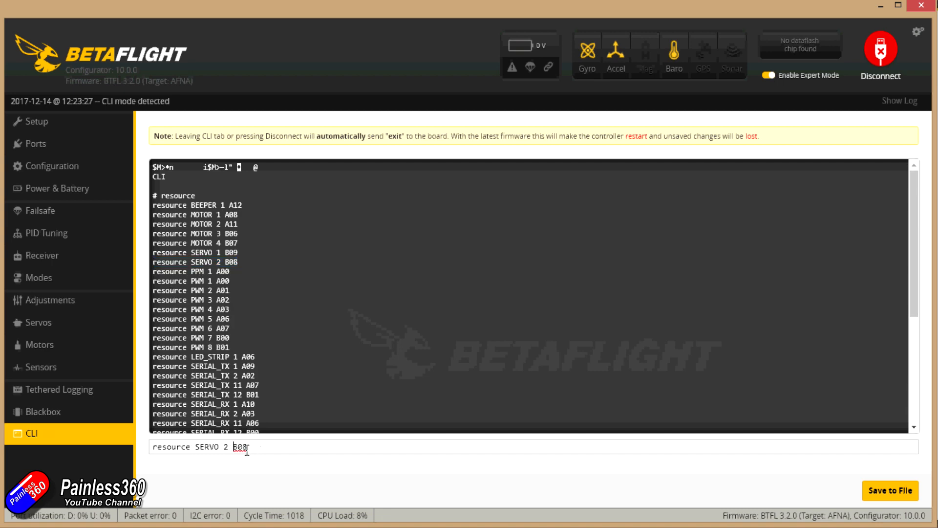
type("NONE")
key("Return")
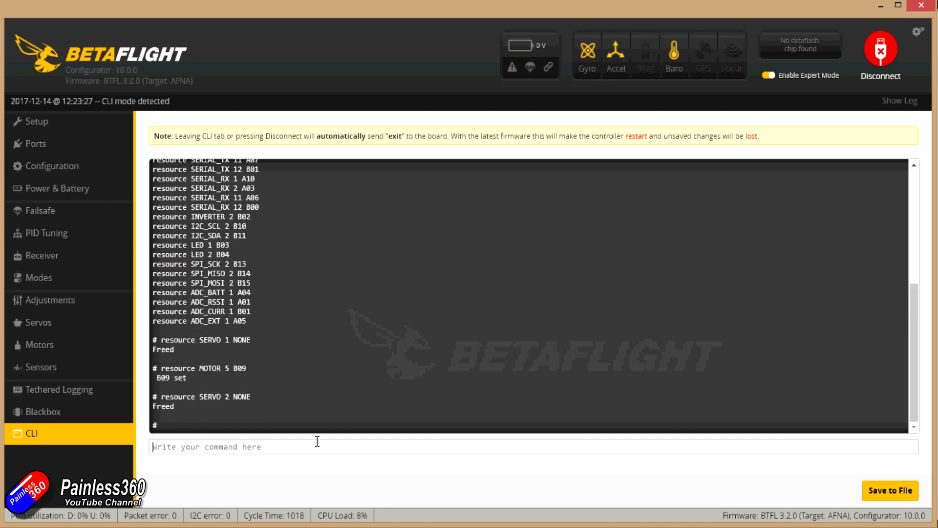
Step: Assign pin B08 to motor 6 with "resource MOTOR 6 B08" and store the configuration with the save command
key("Up")
scroll(333, 365, "up", 8)
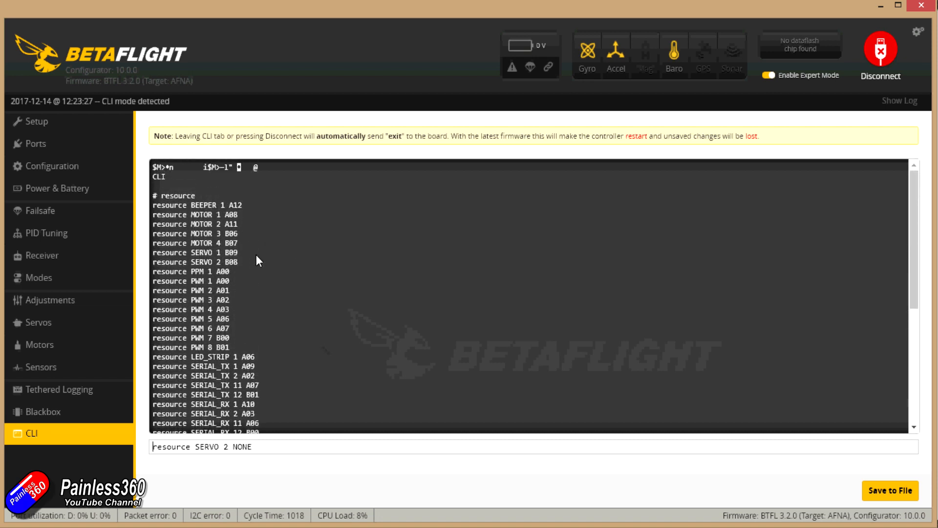
left_click_drag(242, 262, 152, 263)
key("ctrl+c")
triple_click(264, 446)
key("ctrl+v")
left_click_drag(219, 447, 200, 448)
key("BackSpace")
key("BackSpace")
type("MOTOR 6")
key("Delete")
key("Delete")
key("Return")
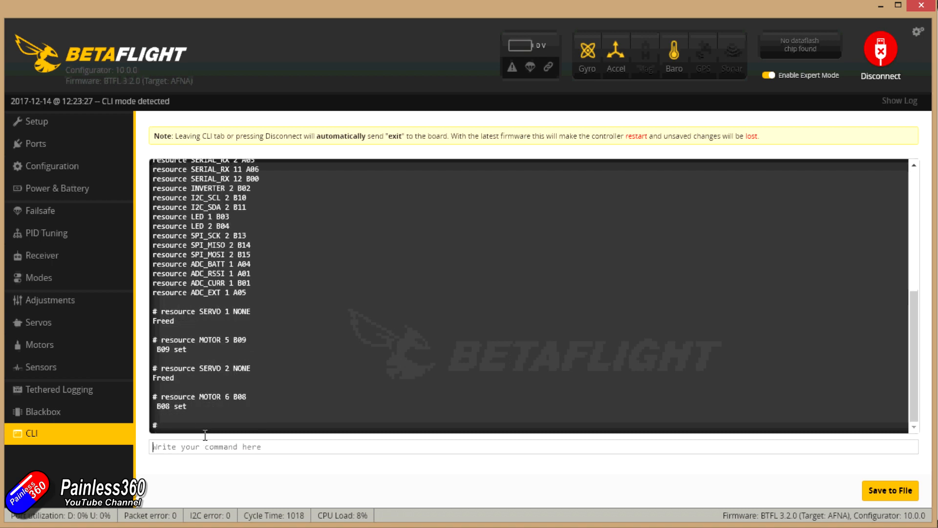
type("save")
key("Return")
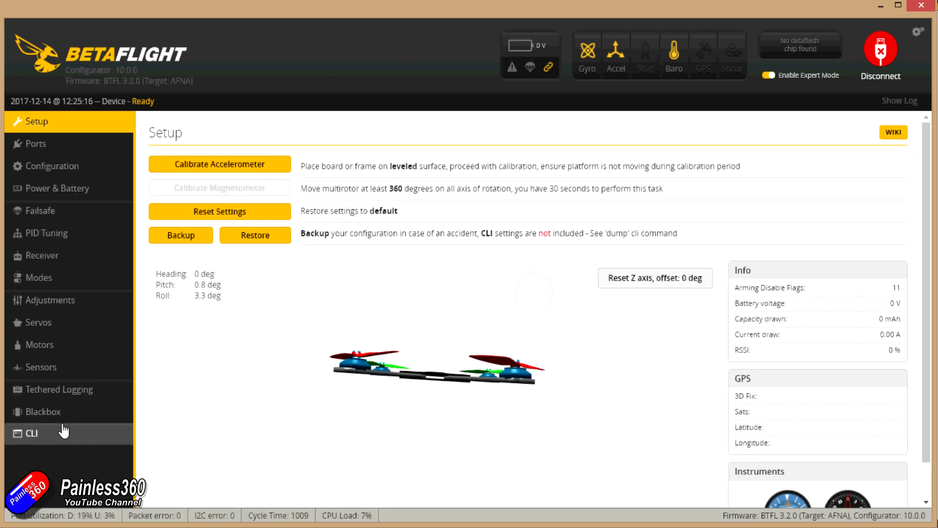
Step: Reopen the CLI and list the resources again to check the motor 5 and motor 6 assignments
left_click(58, 443)
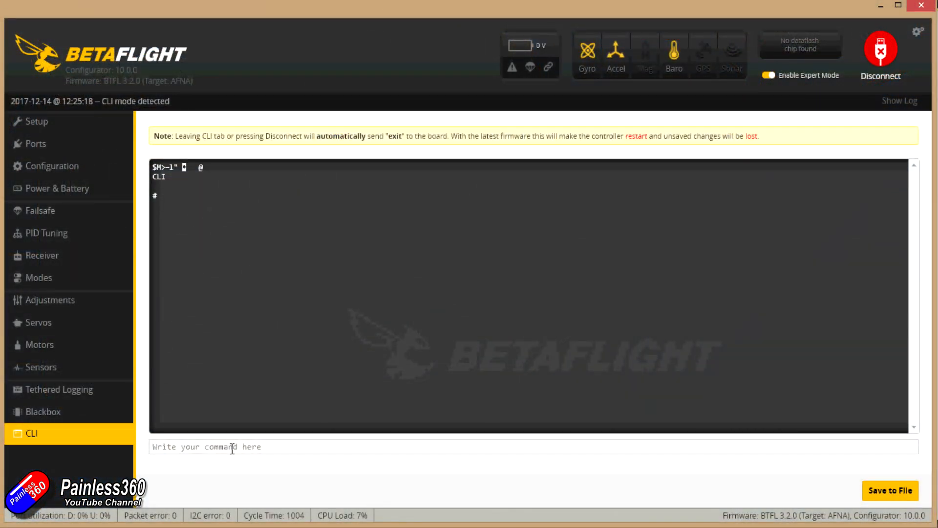
type("resou")
type("rce")
key("Return")
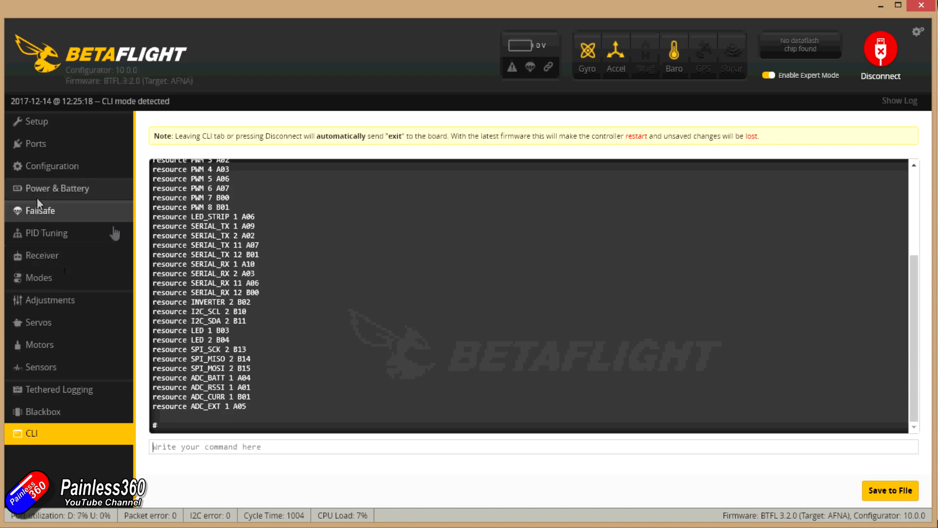
scroll(271, 264, "up", 3)
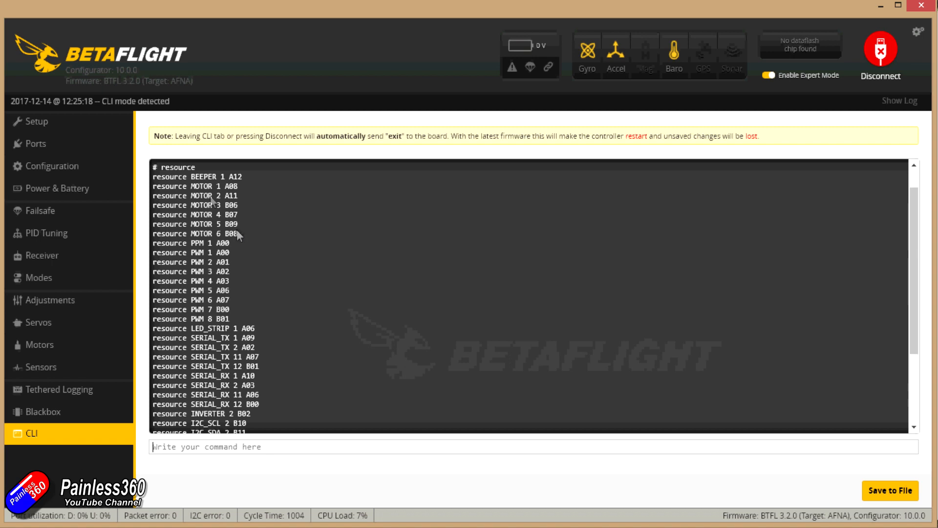
Step: Free the pin of motor 5 with the CLI command "resource MOTOR 5 NONE"
left_click_drag(241, 221, 153, 228)
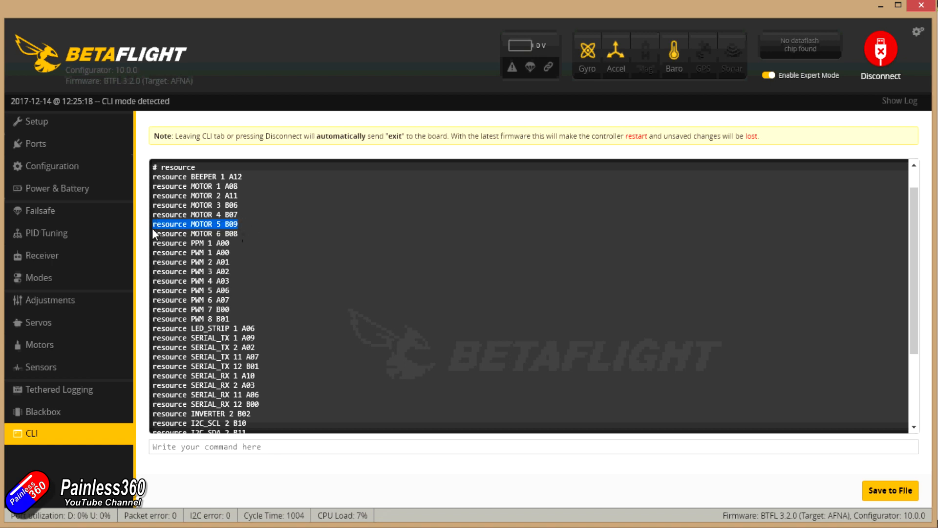
left_click(272, 448)
key("ctrl+v")
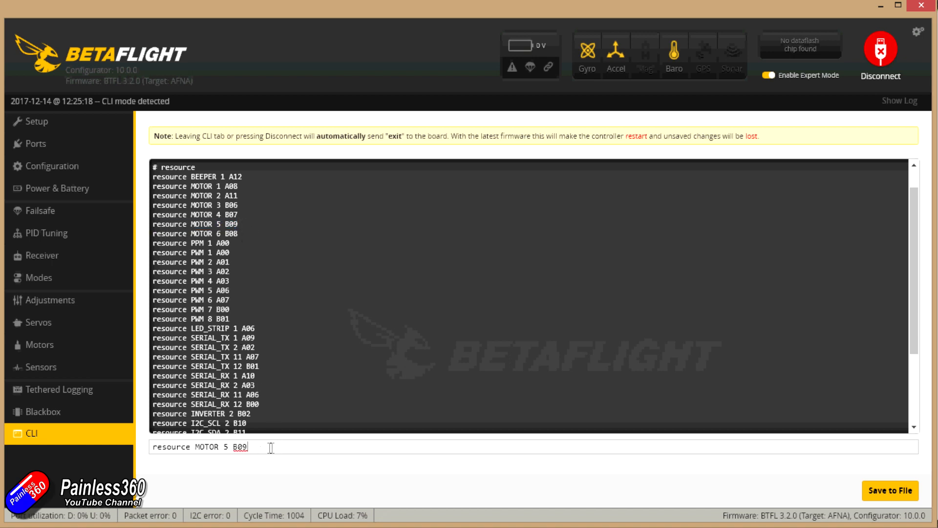
left_click_drag(228, 447, 289, 444)
type("NONE")
key("Return")
Step: Assign pin B09 to servo 1 with the CLI command "resource SERVO 1 B09"
scroll(245, 248, "up", 10)
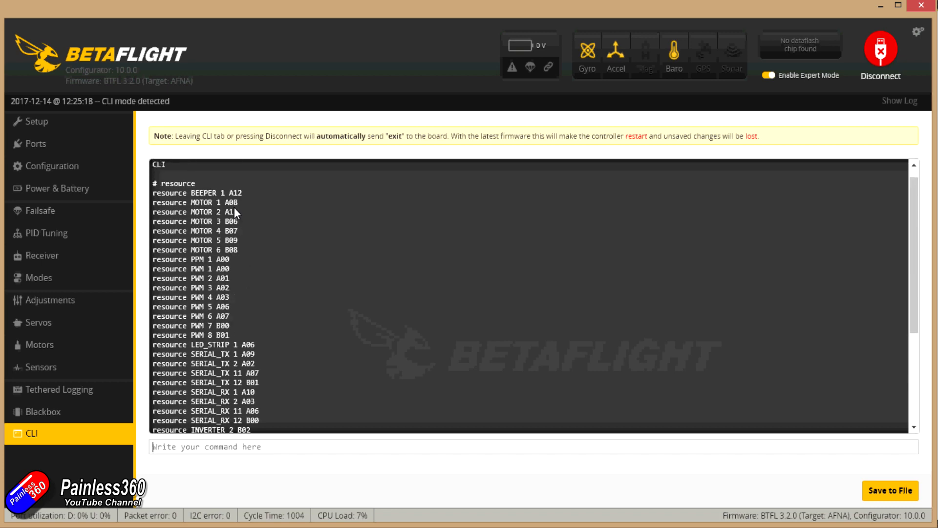
left_click_drag(242, 235, 154, 236)
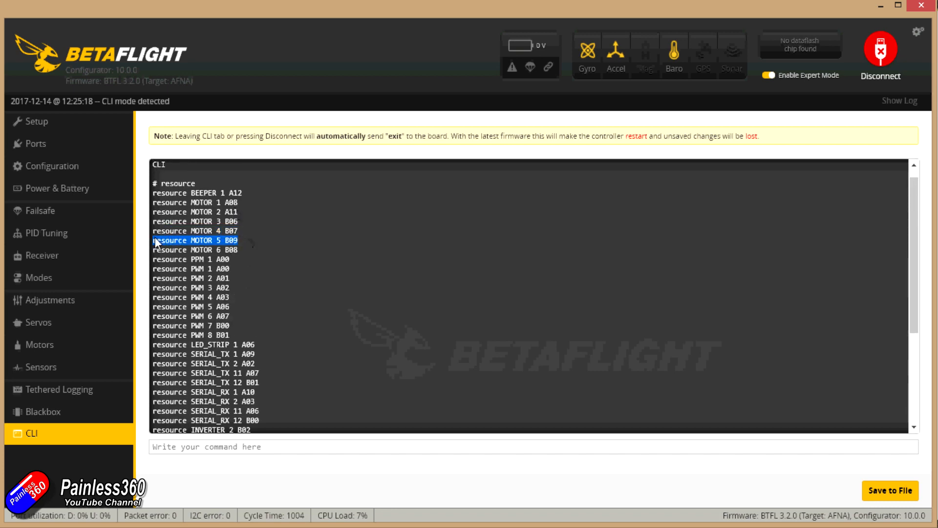
left_click(243, 446)
key("ctrl+v")
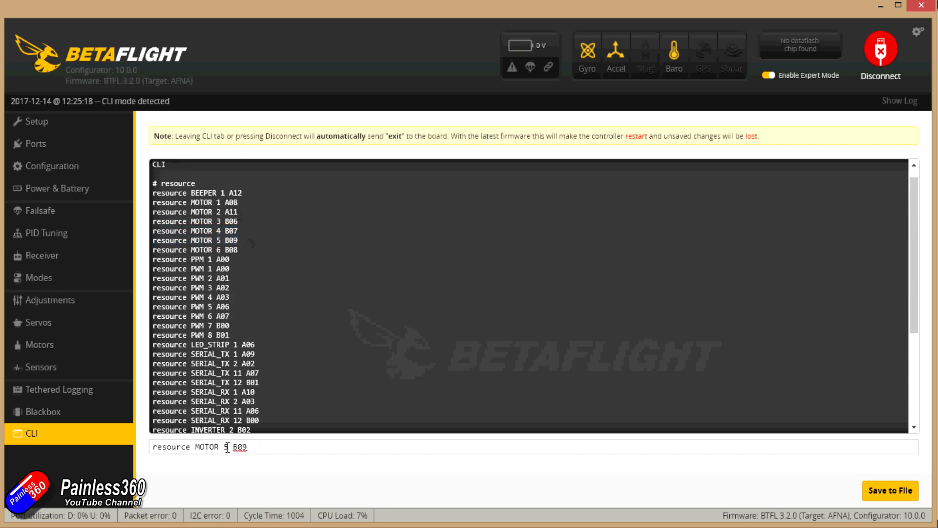
left_click_drag(206, 448, 195, 447)
type("SERVO")
key("Right")
key("Delete")
type("1")
key("Return")
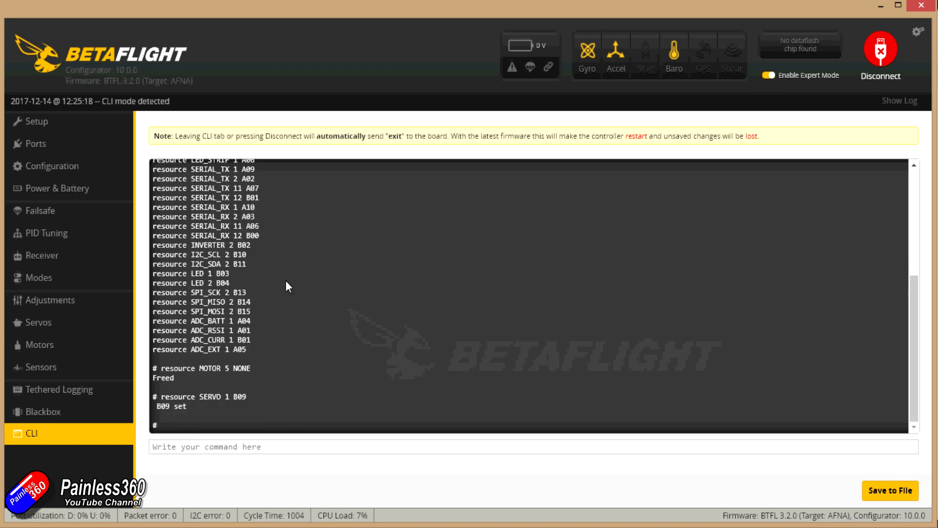
Step: Free the pin of motor 6 with the CLI command "resource MOTOR 6 NONE"
scroll(382, 346, "up", 5)
left_click_drag(256, 262, 154, 260)
key("ctrl+c")
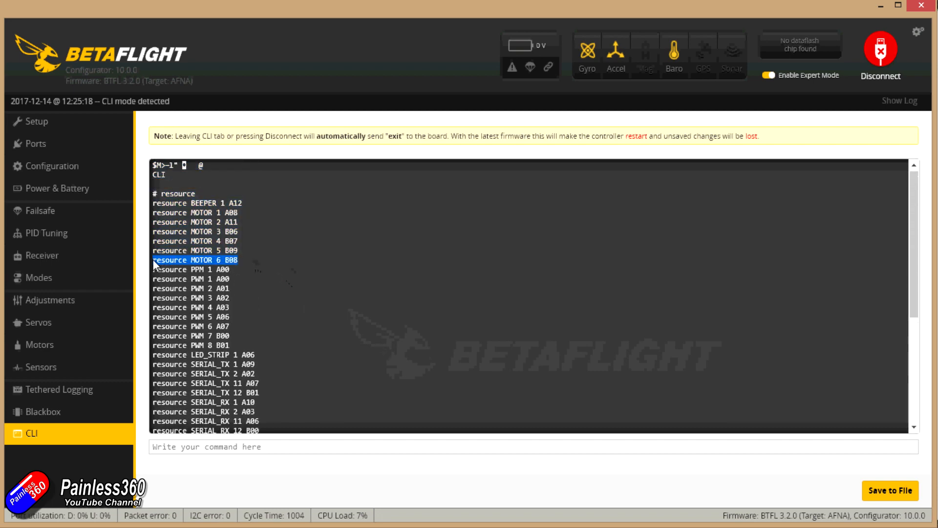
left_click(252, 448)
key("ctrl+v")
left_click_drag(235, 450, 285, 448)
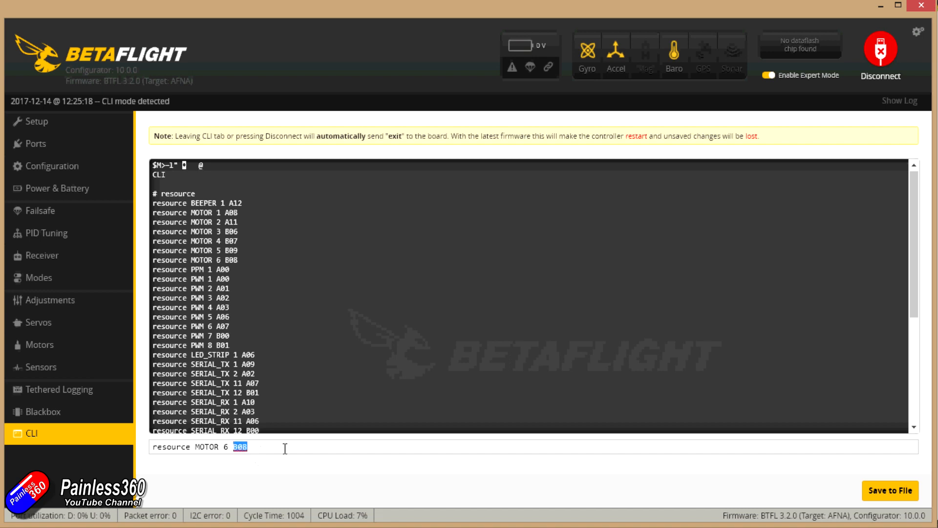
type("NO")
key("Return")
Step: Assign pin B08 to servo 2 with "resource SERVO 2 B08" and store the configuration with the save command
scroll(285, 340, "up", 4)
left_click_drag(238, 219, 158, 221)
left_click_drag(238, 220, 155, 222)
key("ctrl+c")
left_click(289, 445)
key("ctrl+v")
left_click_drag(223, 447, 195, 447)
key("BackSpace")
type("SERVO 2")
key("Delete")
key("Return")
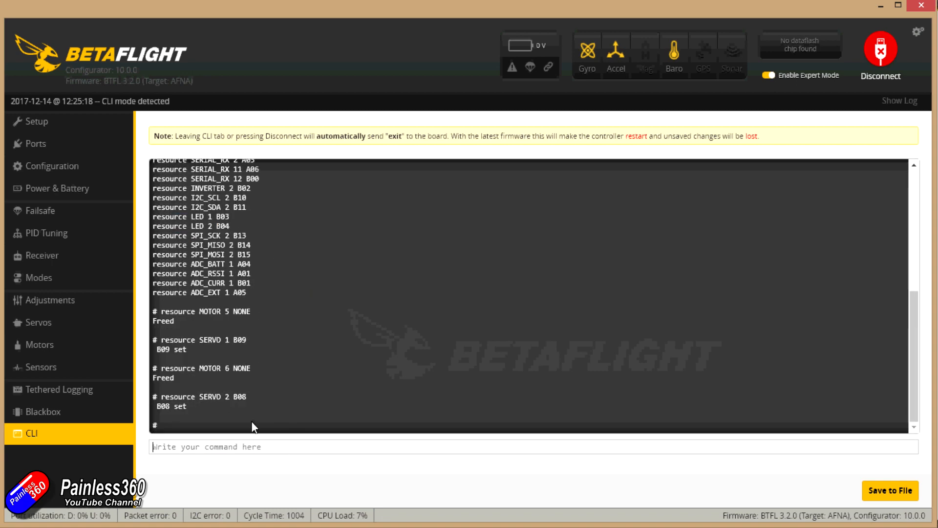
type("save")
key("Return")
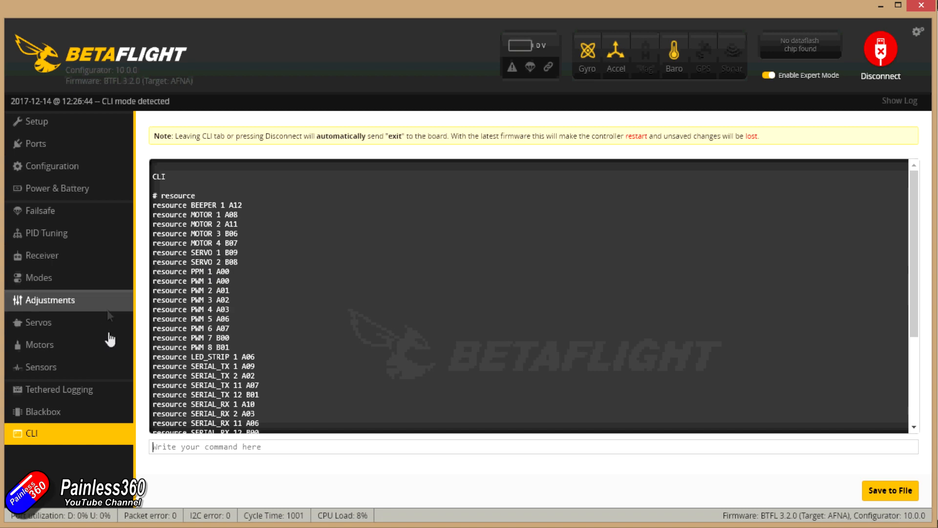
Step: Enable live mode in the servo settings and move the A3 channel assignment from Servo 0 to Servo 1
left_click(72, 325)
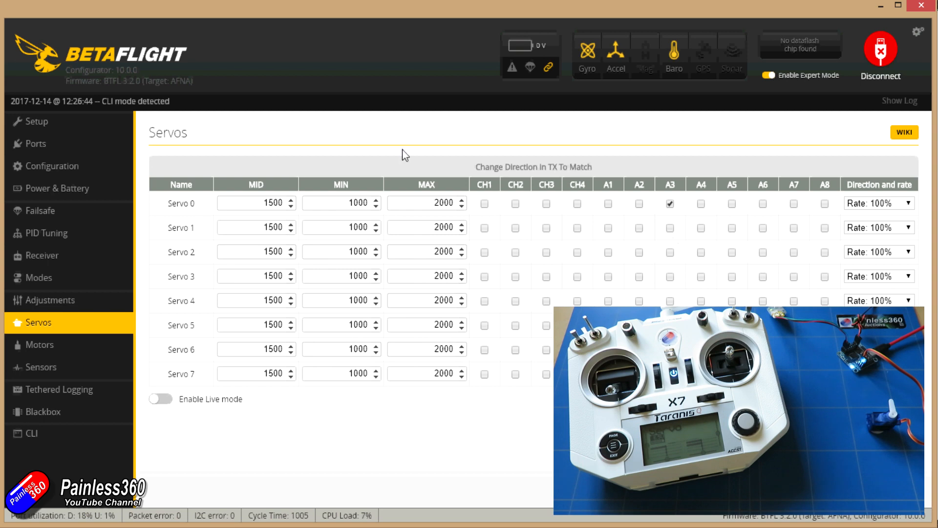
left_click(168, 401)
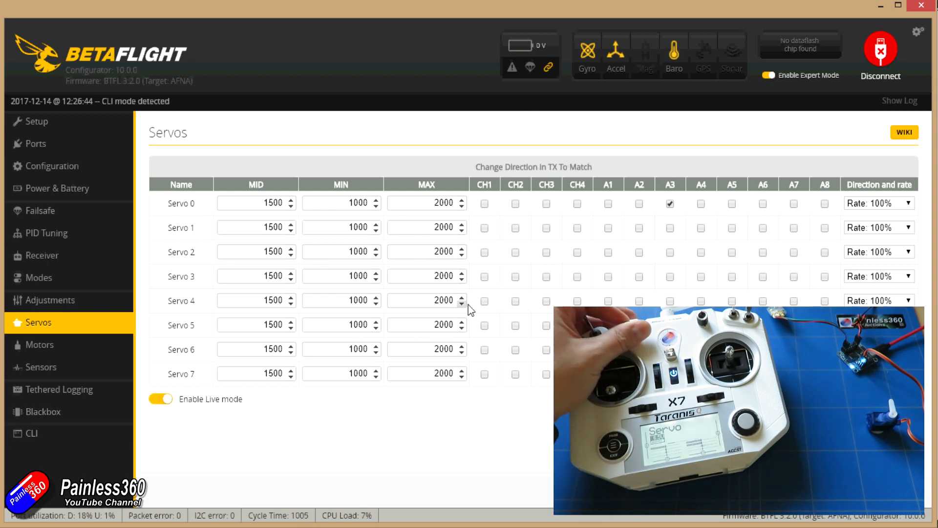
left_click(670, 228)
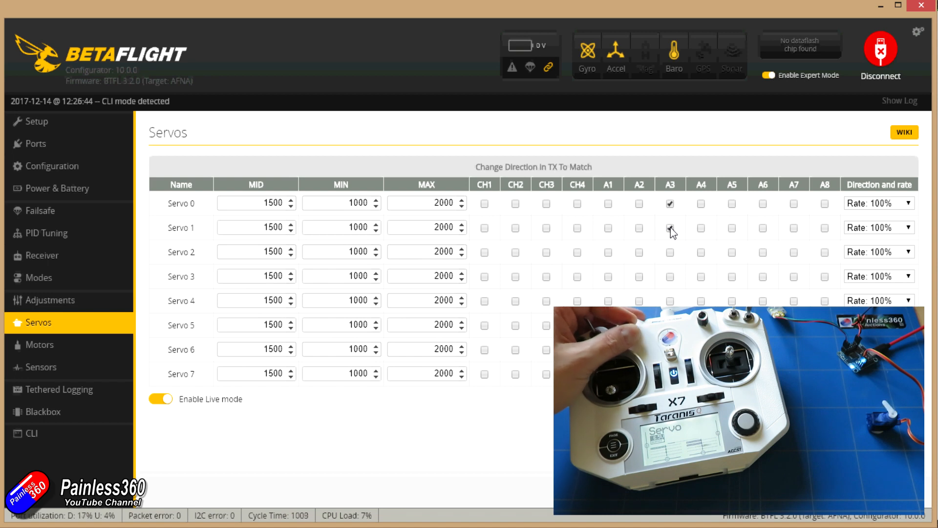
left_click(670, 204)
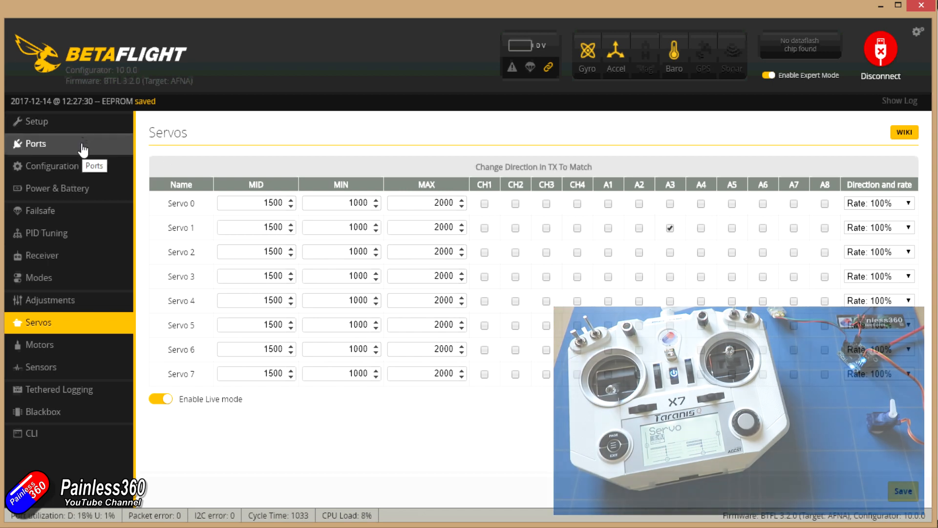
Step: Review the SERVO_TILT feature in the configuration and check the A3 channel assignment against the live servo outputs
left_click(83, 146)
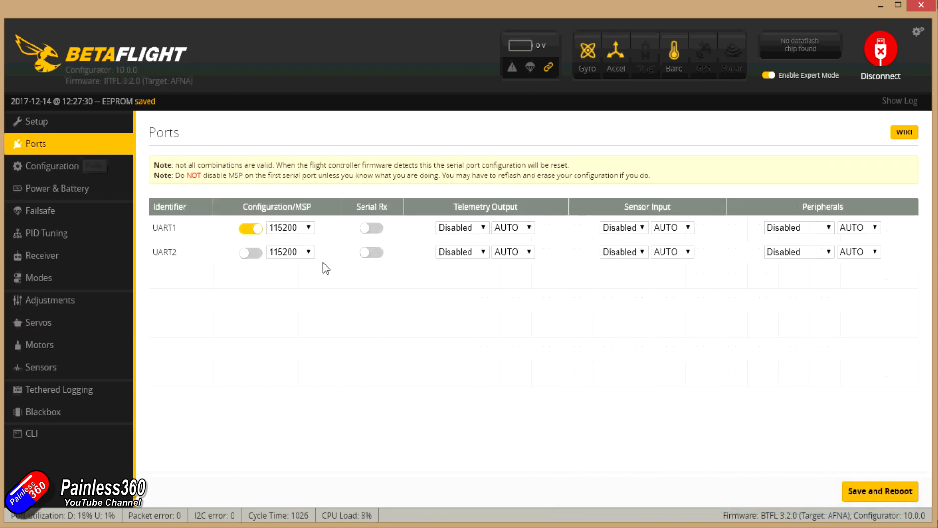
left_click(71, 166)
scroll(244, 276, "down", 10)
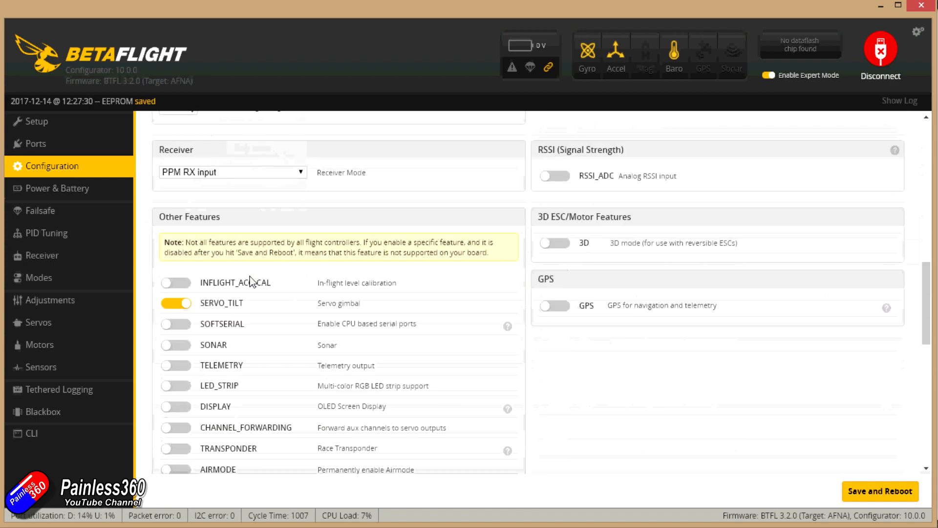
scroll(250, 281, "down", 3)
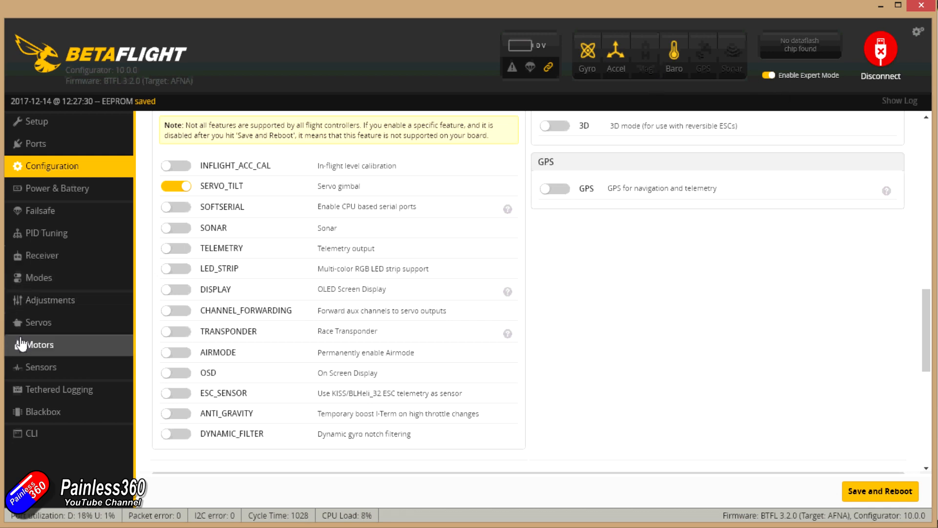
left_click(37, 324)
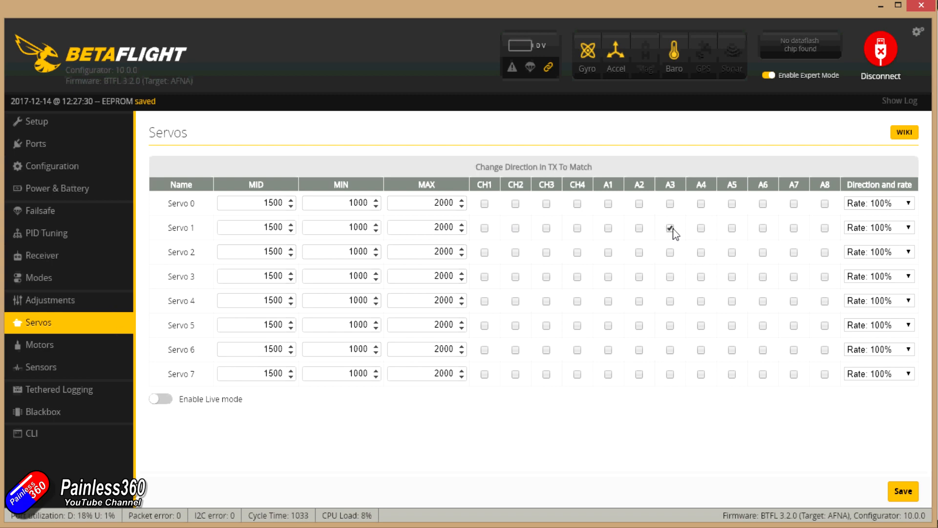
left_click(83, 350)
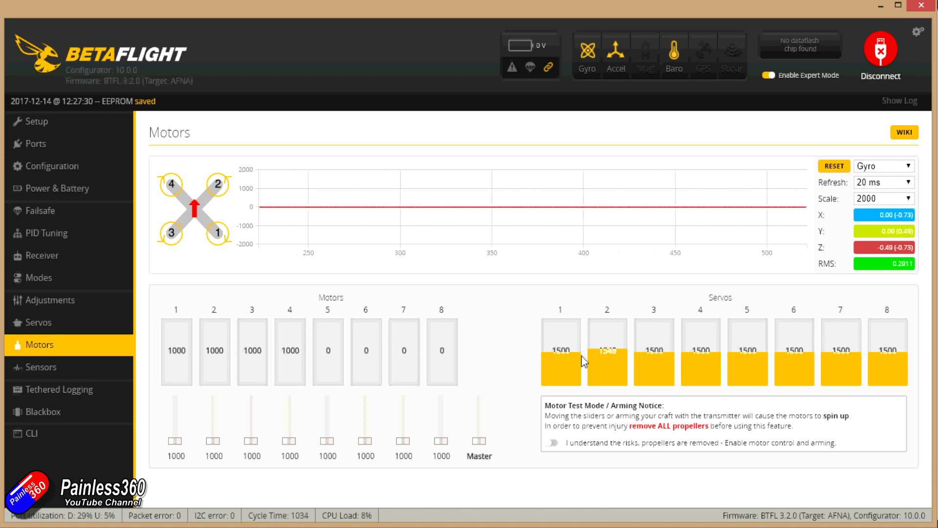
Step: Return to the CLI and list the resources with "resource" to check the pin assignments of servo 1 and servo 2
left_click(48, 436)
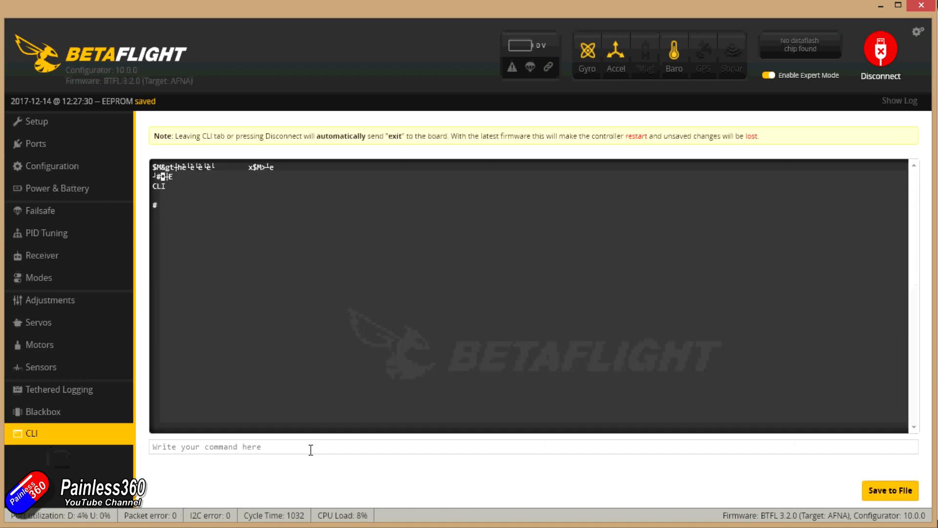
type("resource")
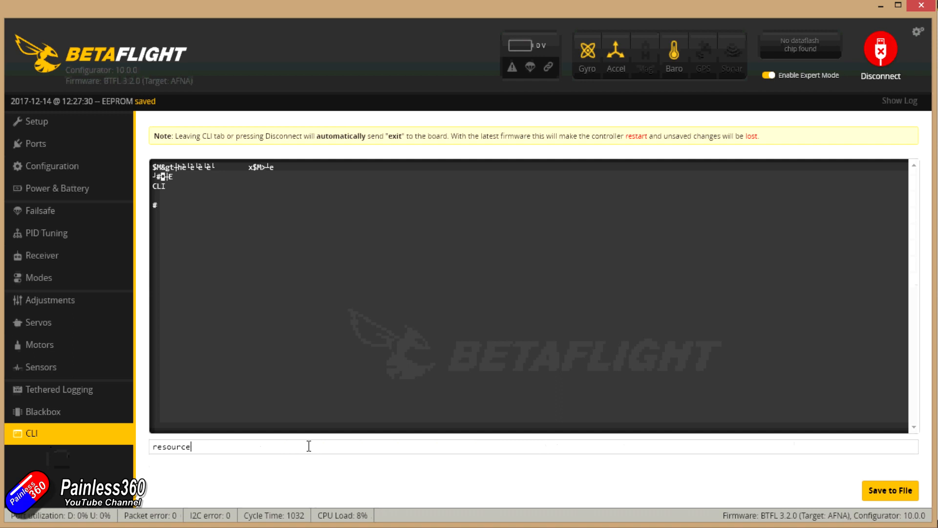
key("Return")
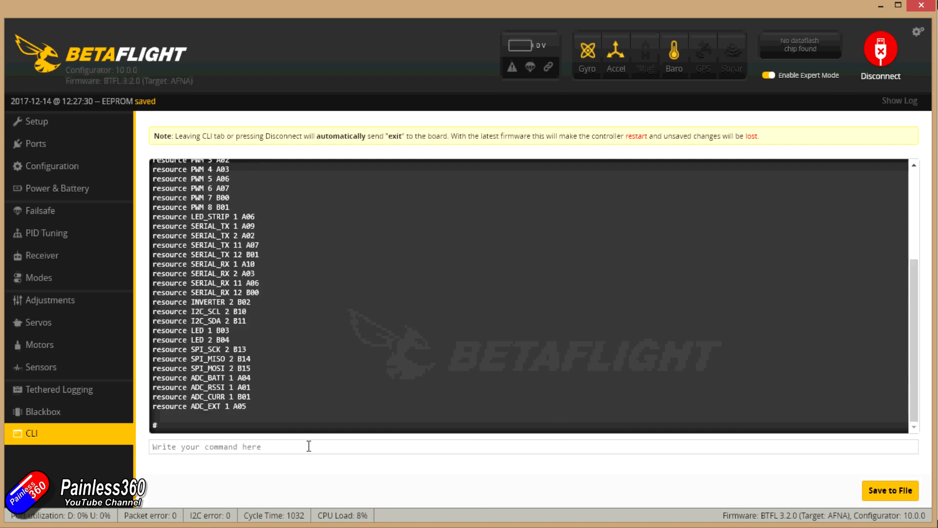
scroll(277, 245, "up", 5)
left_click_drag(242, 272, 156, 265)
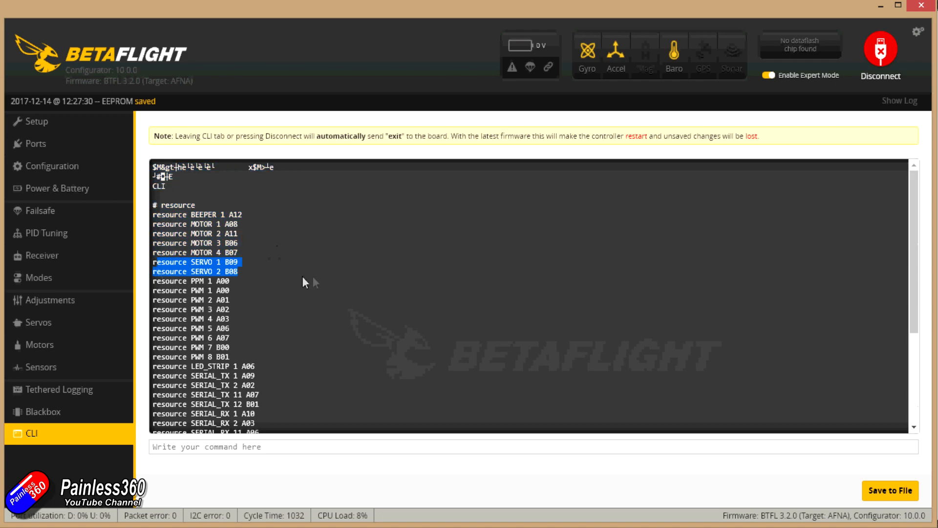